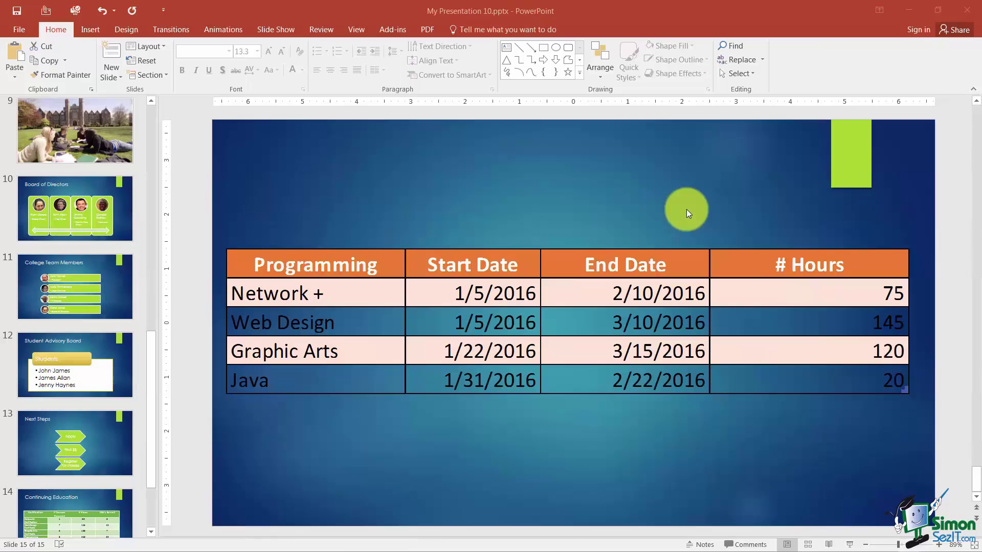
# Add a Title and Content slide after the table slide and title it 'Student Count'.
pyautogui.click(116, 75)
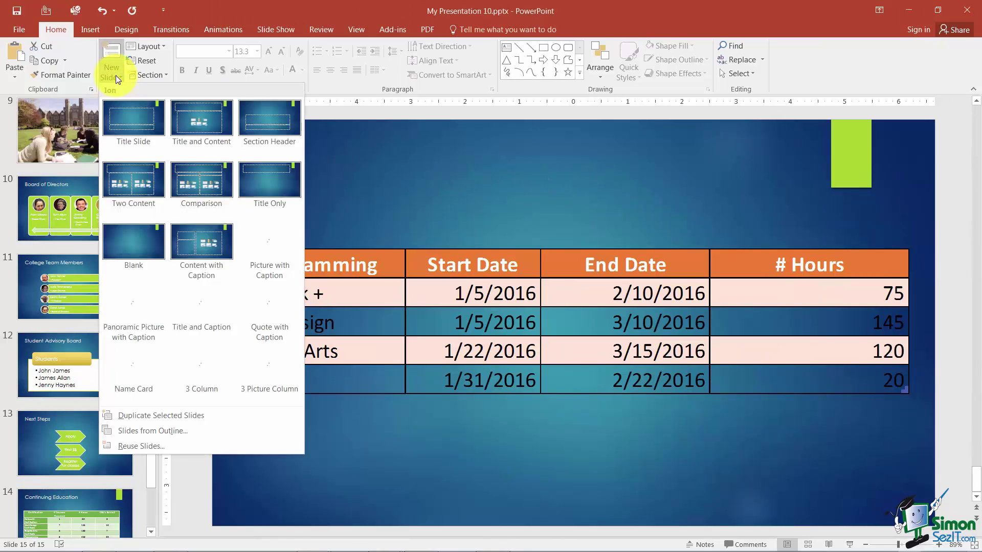
pyautogui.click(204, 128)
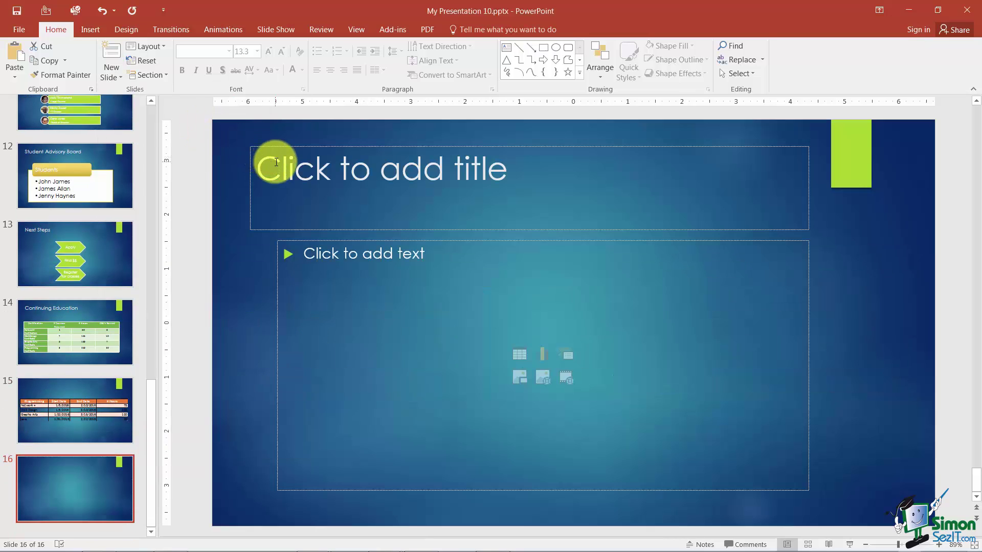
pyautogui.click(277, 162)
pyautogui.write('St')
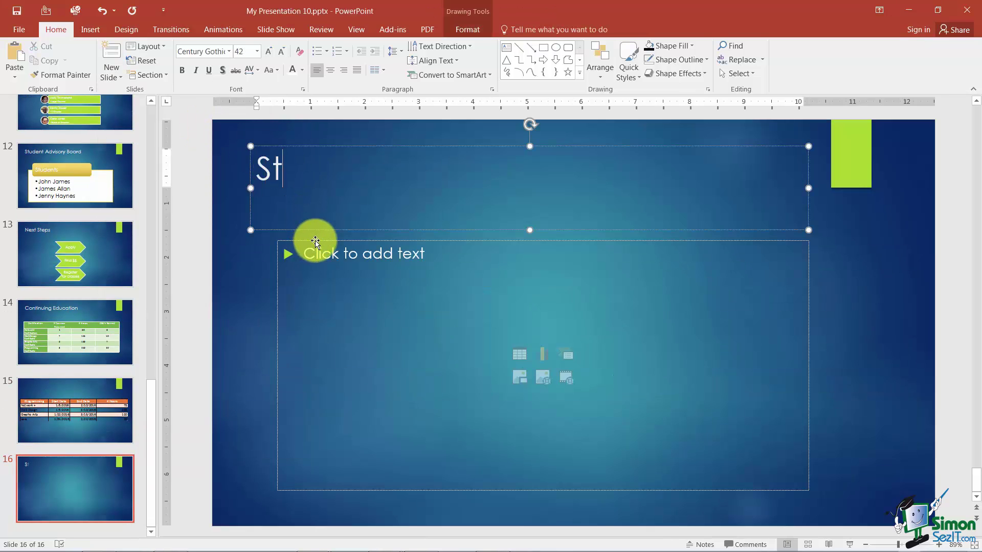
pyautogui.write('udent Cou')
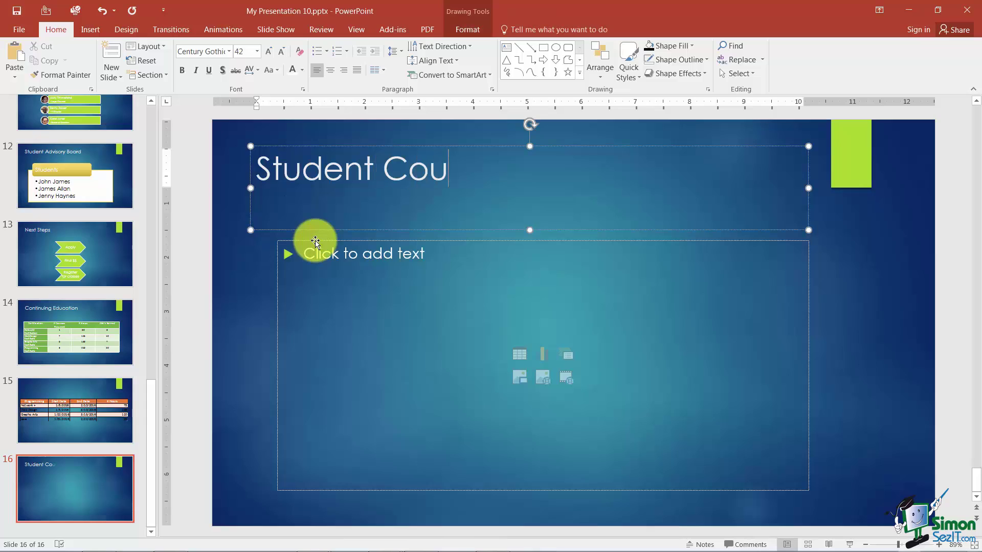
pyautogui.write('nt')
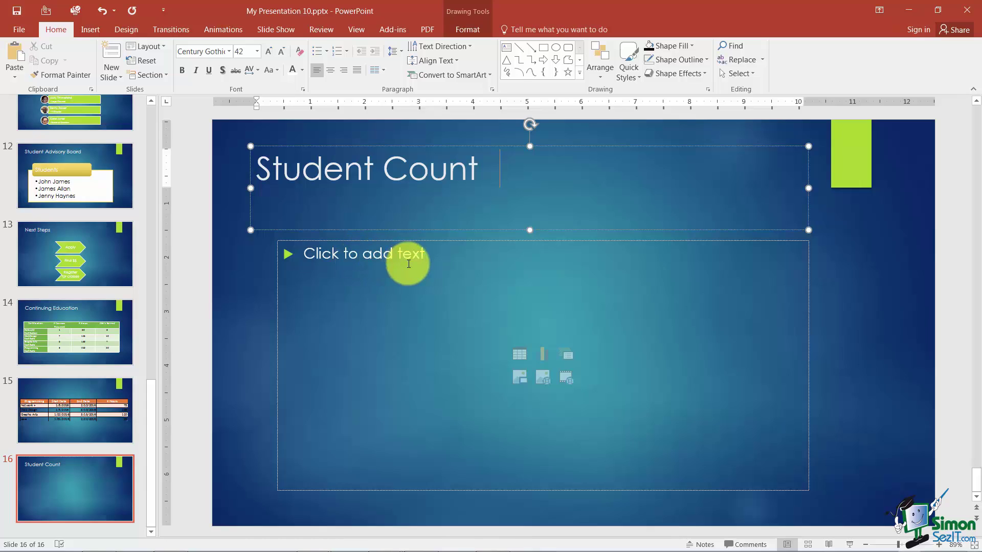
# Start a chart in the content placeholder and preview the Line, Pie, Bar and Area types.
pyautogui.click(543, 355)
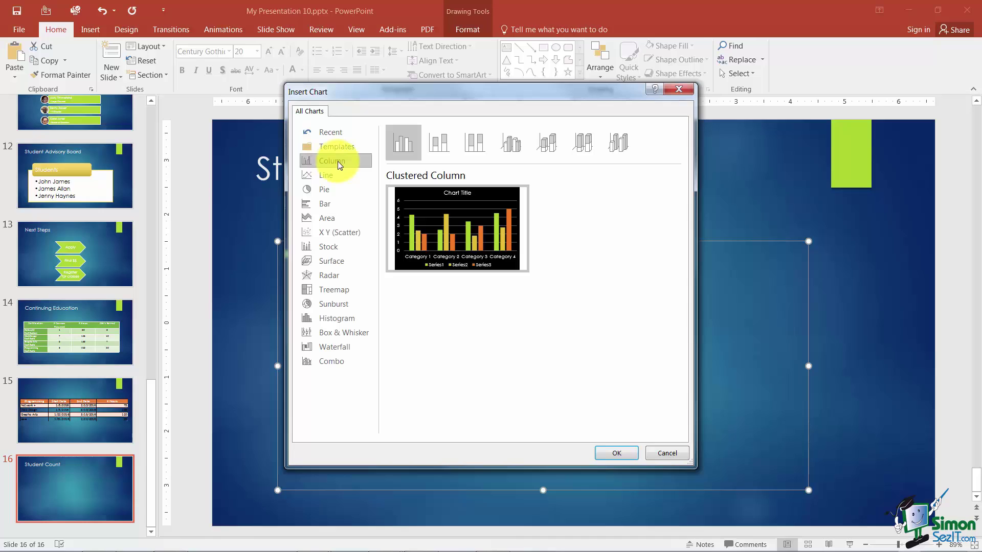
pyautogui.click(328, 176)
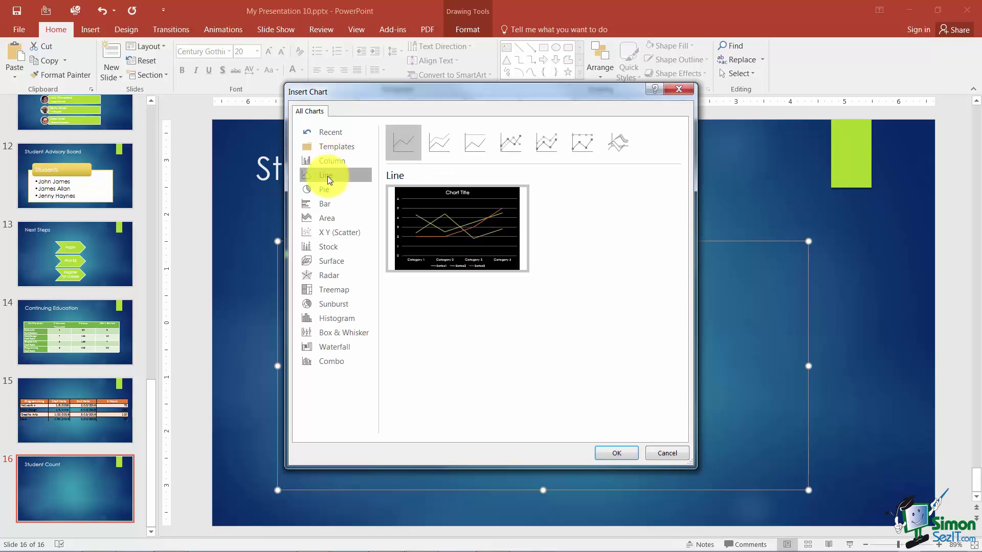
pyautogui.click(328, 190)
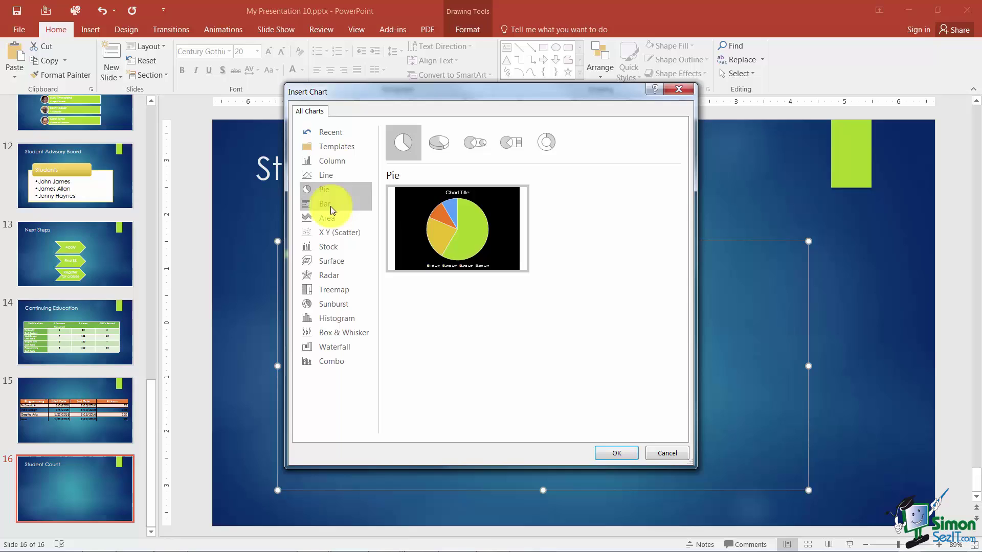
pyautogui.click(330, 205)
pyautogui.click(328, 219)
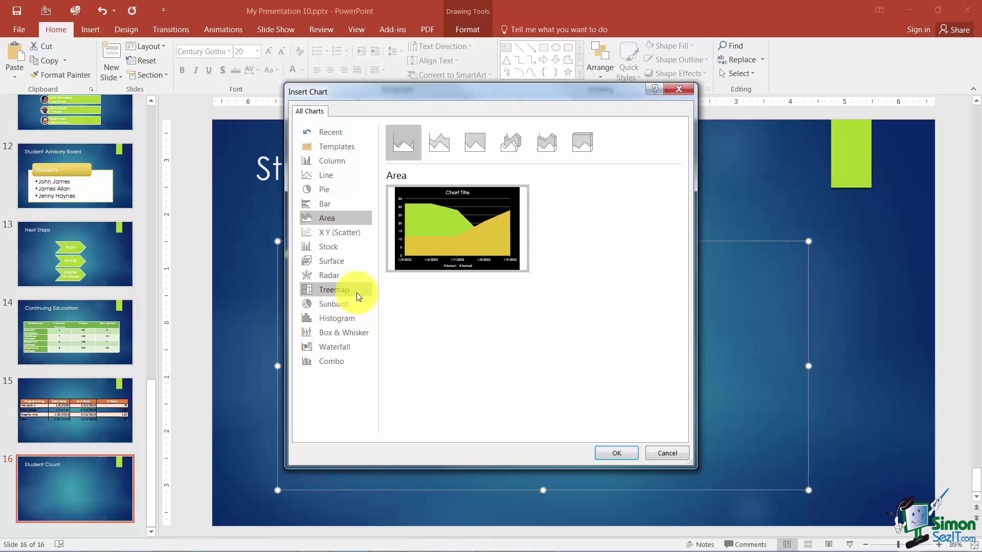
# Compare the Column and Pie chart types, settling on Clustered Column.
pyautogui.click(337, 161)
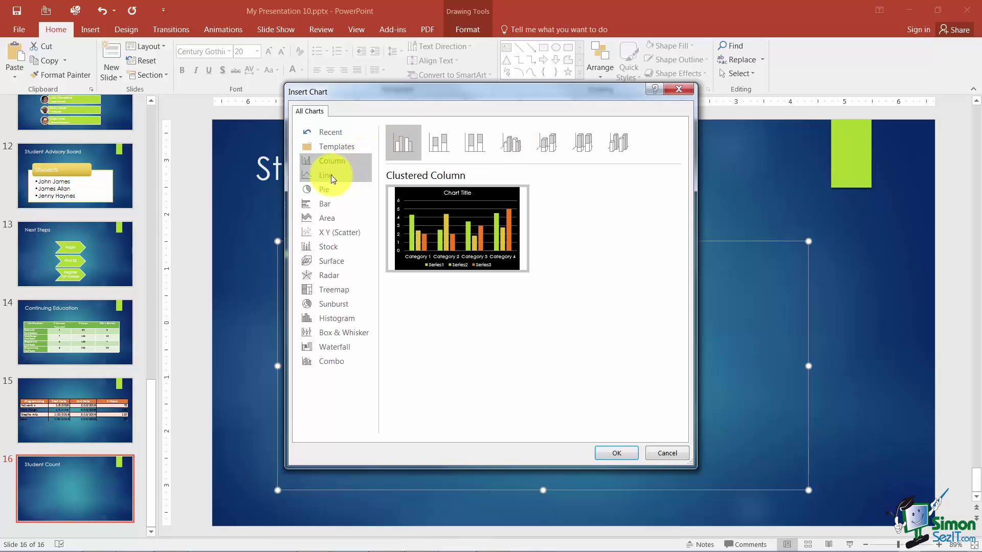
pyautogui.click(322, 192)
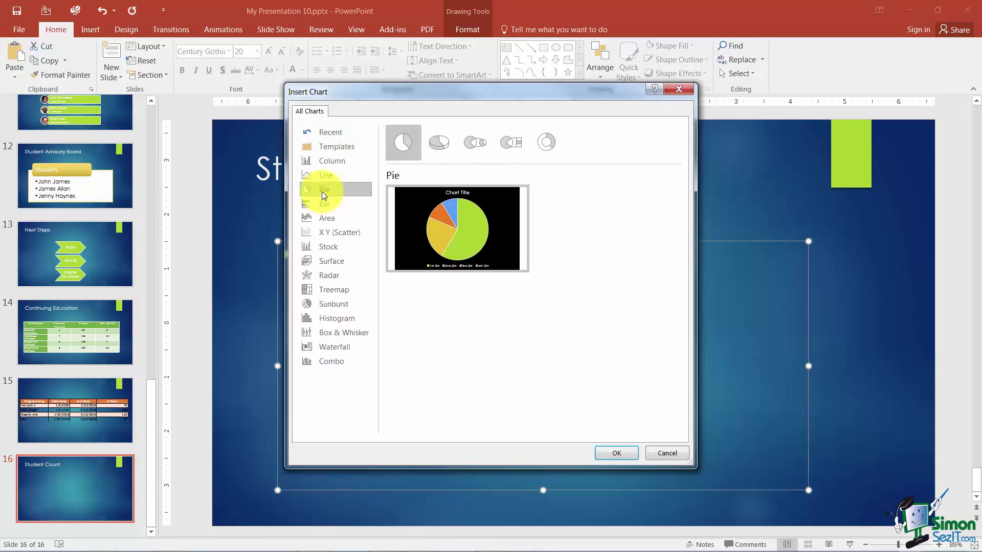
pyautogui.click(331, 161)
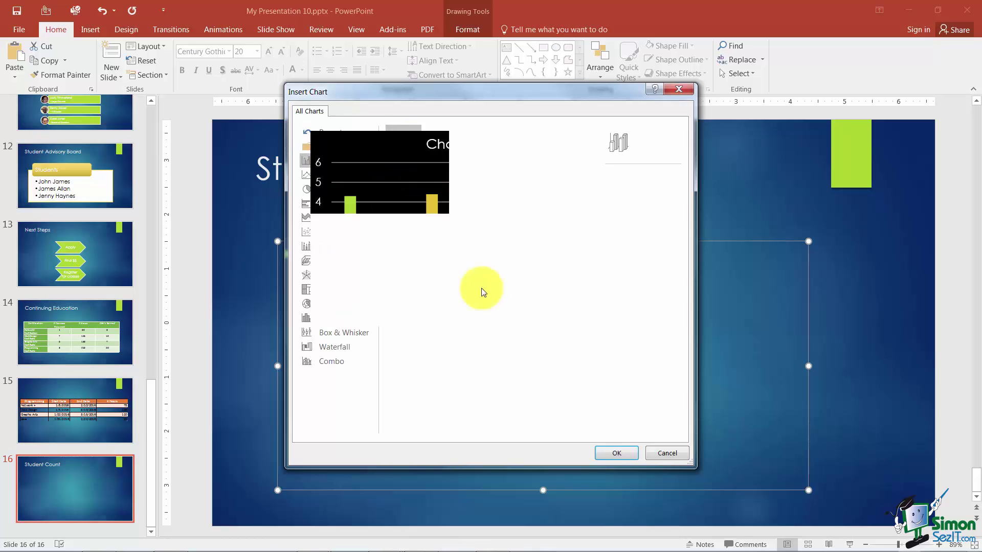
# Insert the Clustered Column chart with its sample data onto the Student Count slide.
pyautogui.click(614, 453)
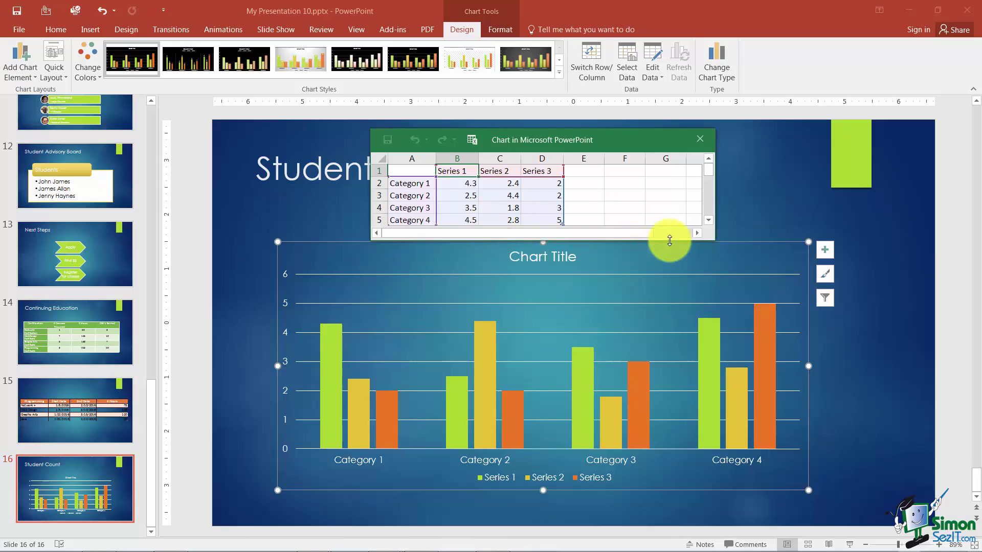
# Enlarge the data sheet and enter categories Main Campus, St. Phillips Annex, Childer's Annex, Other off-site location.
pyautogui.moveTo(713, 239); pyautogui.dragTo(747, 272)
pyautogui.click(429, 181)
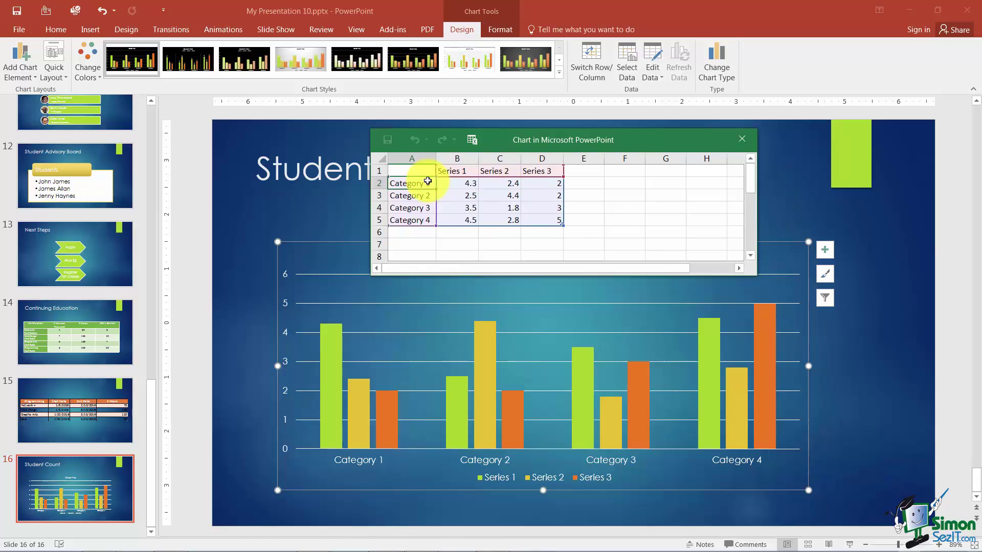
pyautogui.write('Main ')
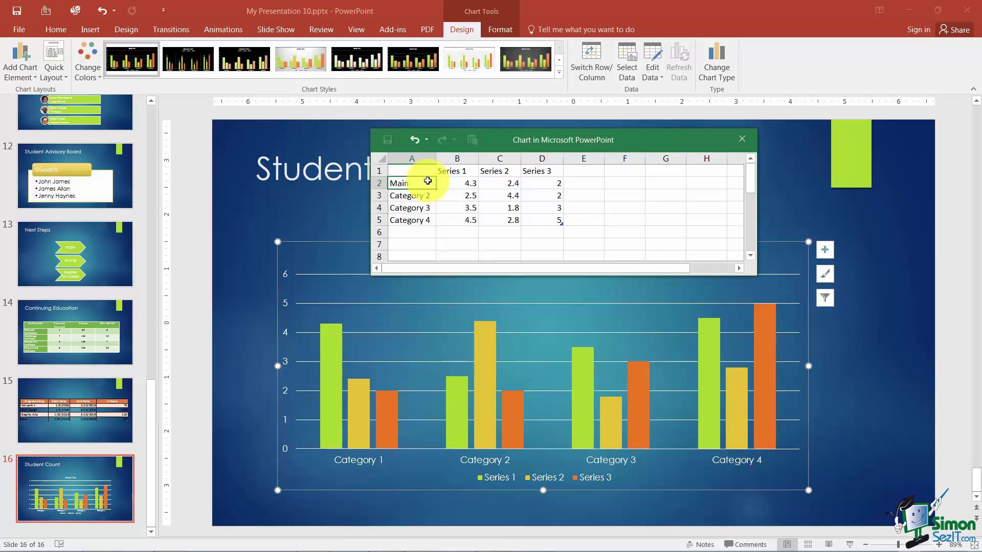
pyautogui.write('Campus')
pyautogui.press('Return')
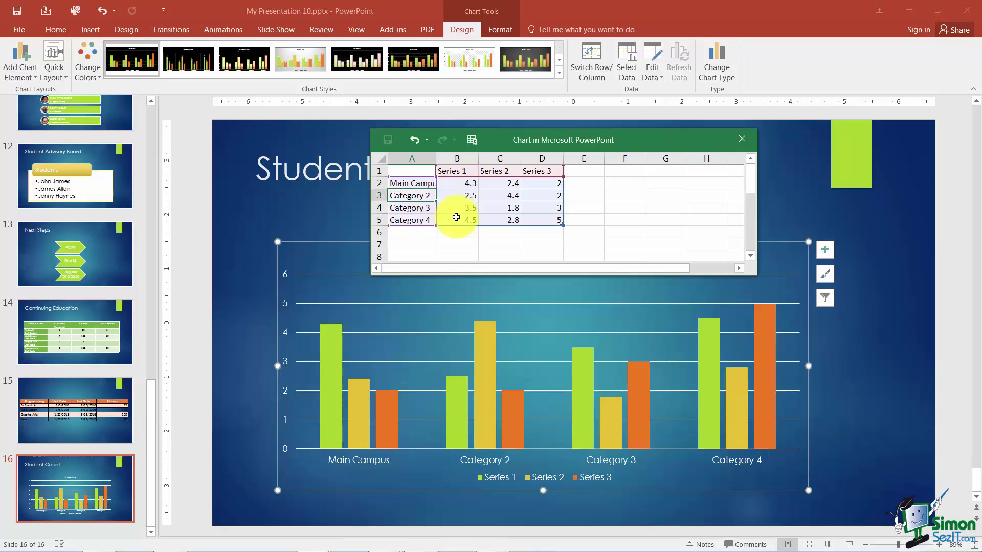
pyautogui.write('St. Phi')
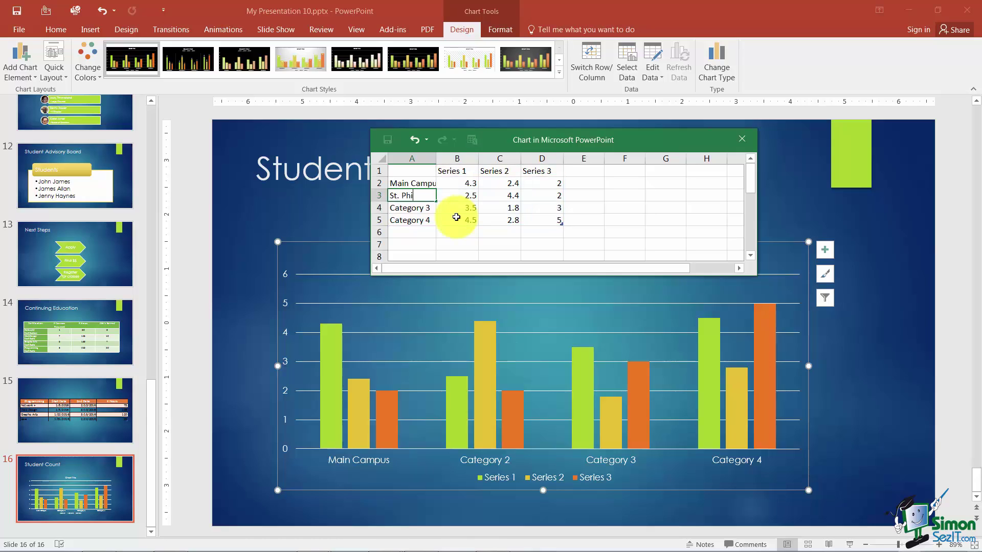
pyautogui.write('llips Annex')
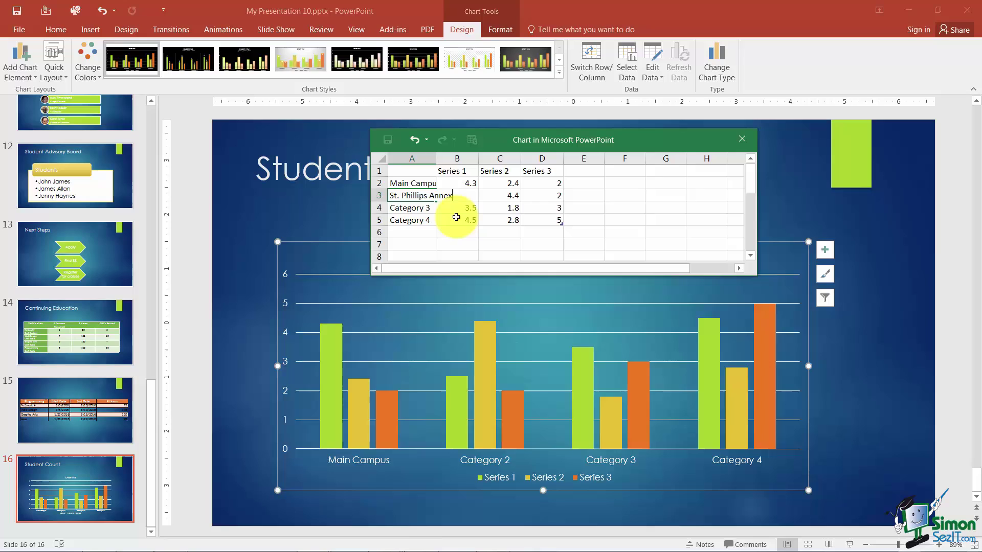
pyautogui.press('Return')
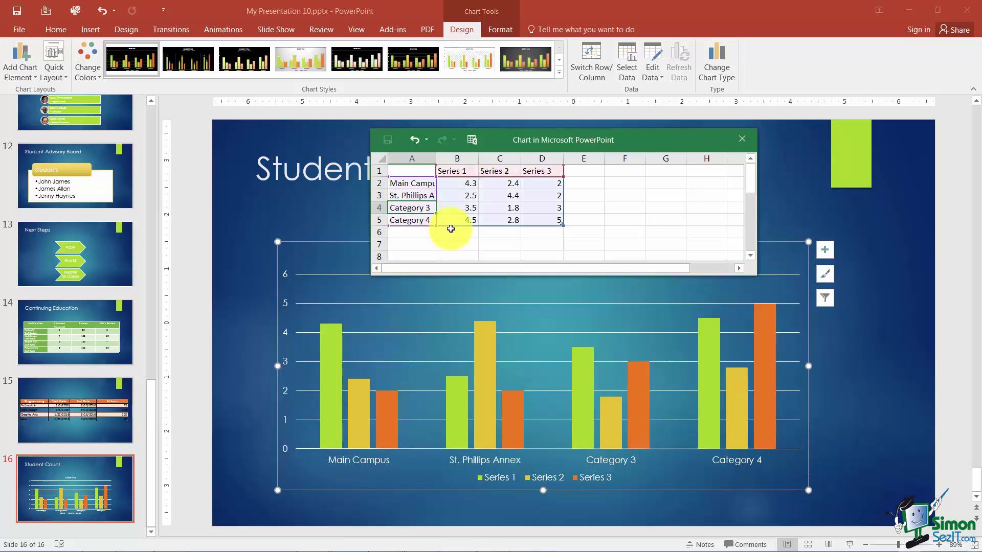
pyautogui.write('Childe')
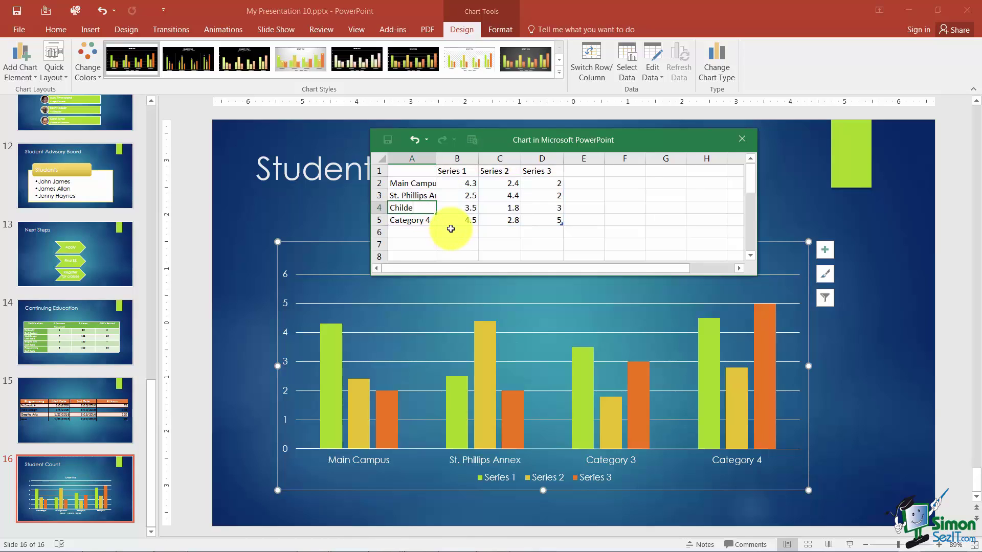
pyautogui.write("r's Annex")
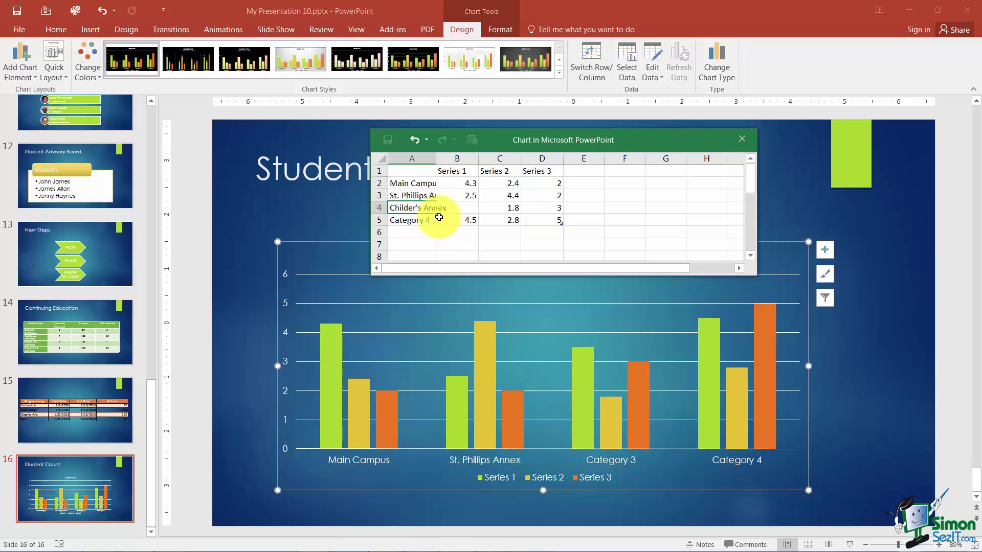
pyautogui.press('Return')
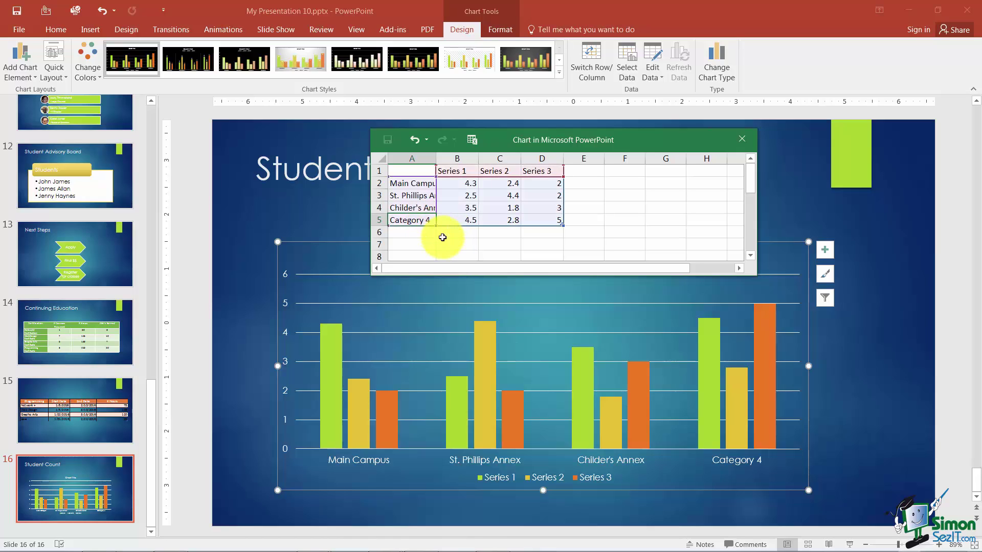
pyautogui.write('Other of')
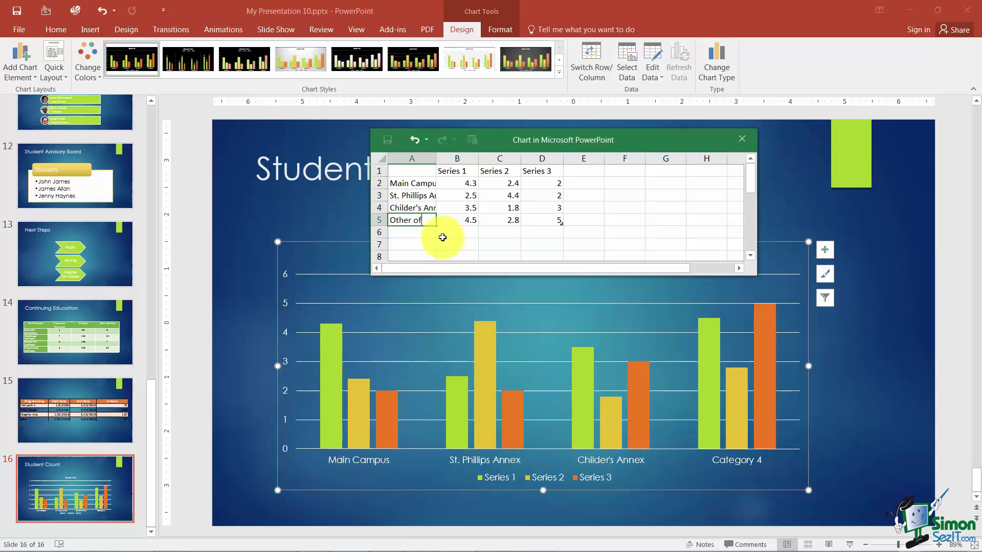
pyautogui.write('f-site location')
pyautogui.press('Tab')
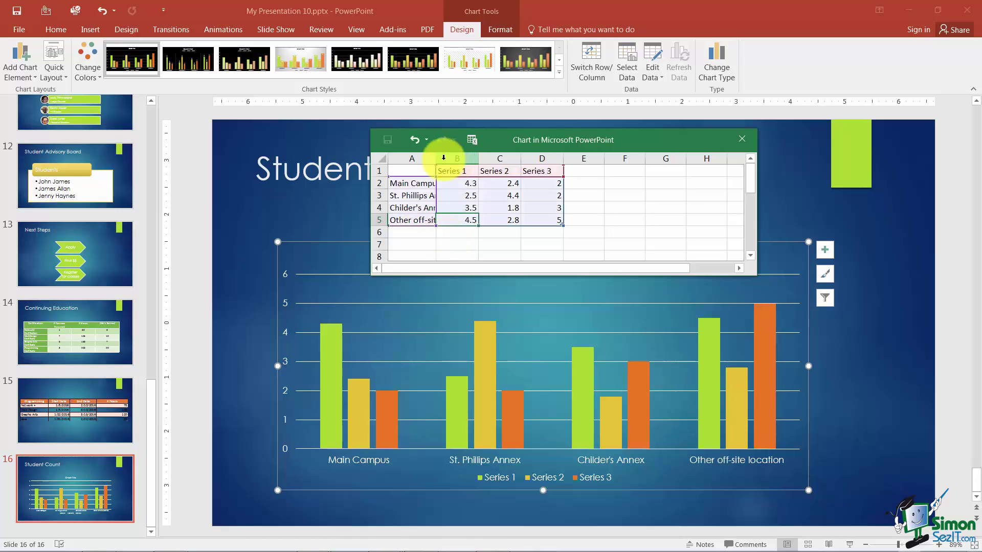
# Widen column A and rename the series headings to 2012, 2013 and 2014.
pyautogui.moveTo(438, 159); pyautogui.dragTo(486, 160)
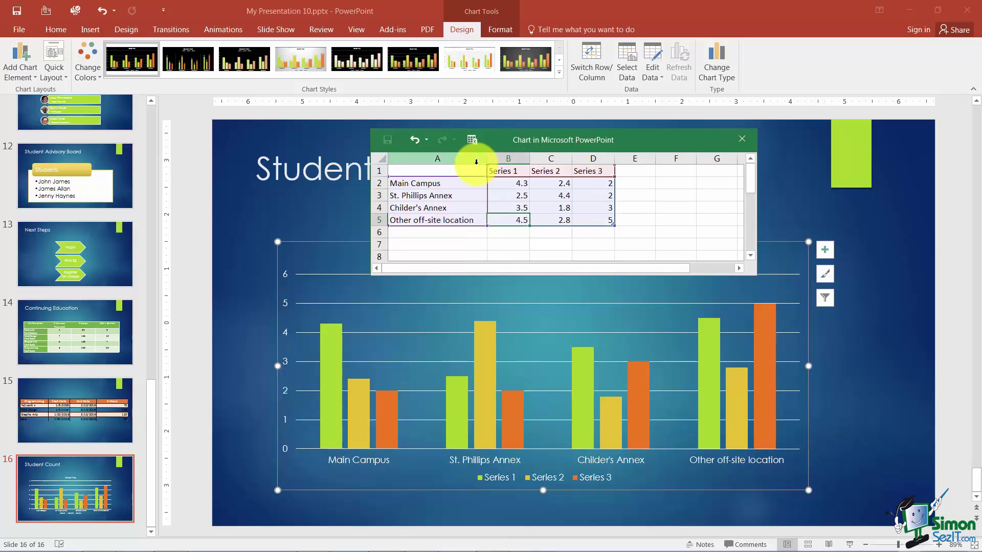
pyautogui.click(529, 185)
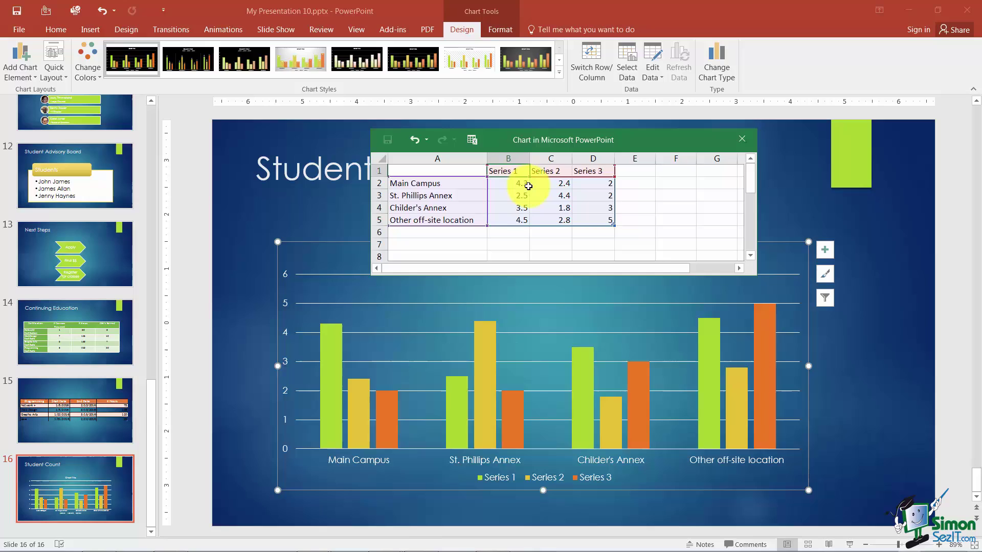
pyautogui.write('2012')
pyautogui.press('Tab')
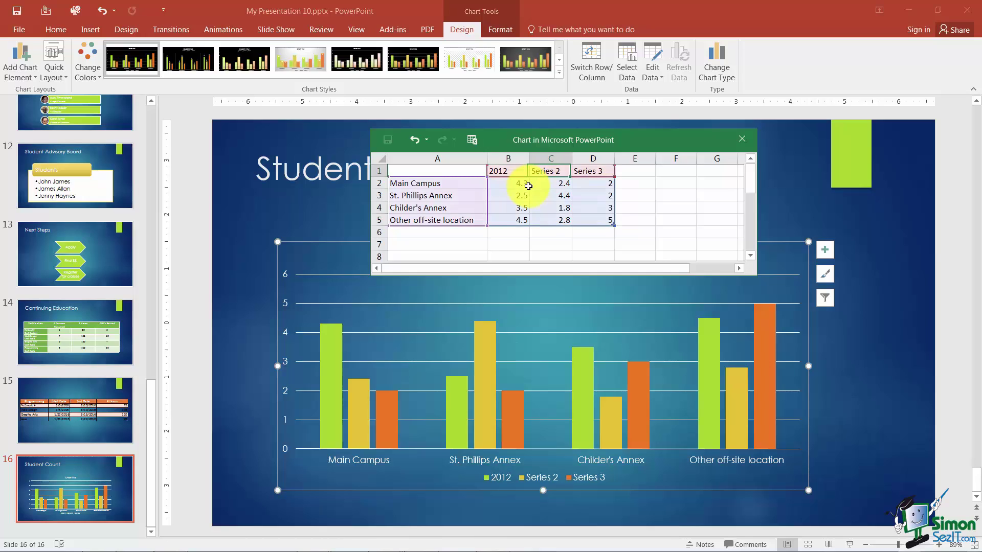
pyautogui.write('2013')
pyautogui.press('Tab')
pyautogui.write('20')
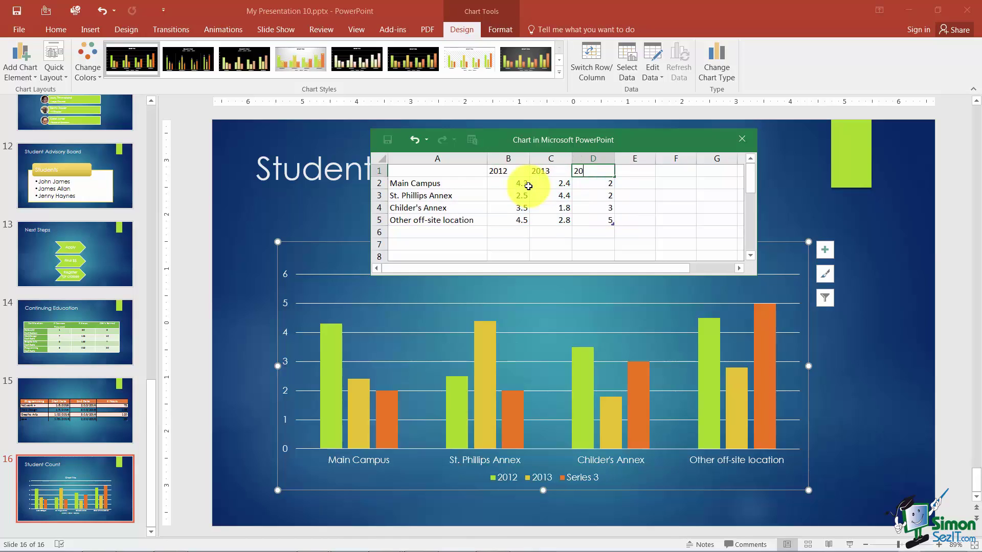
pyautogui.write('14')
pyautogui.press('Return')
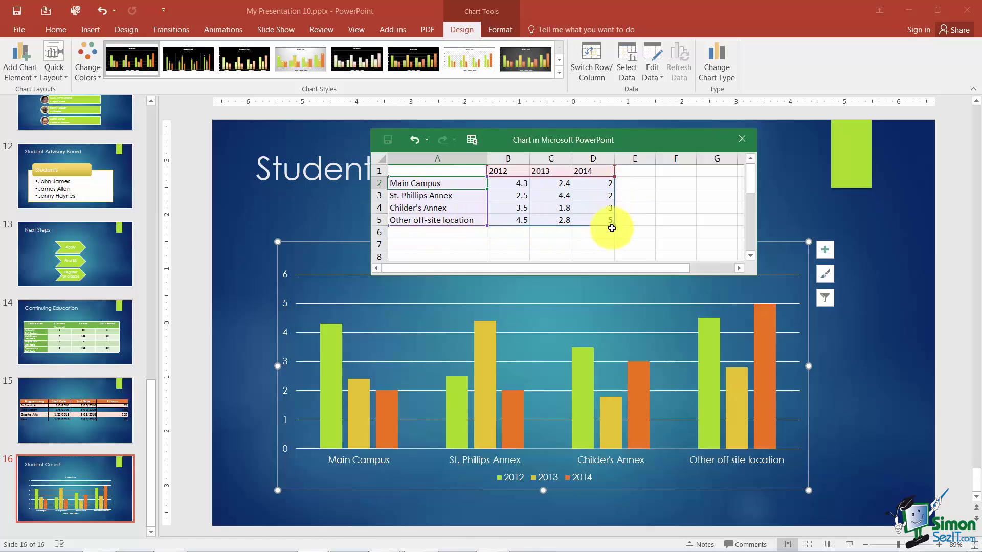
pyautogui.moveTo(614, 225); pyautogui.dragTo(614, 225)
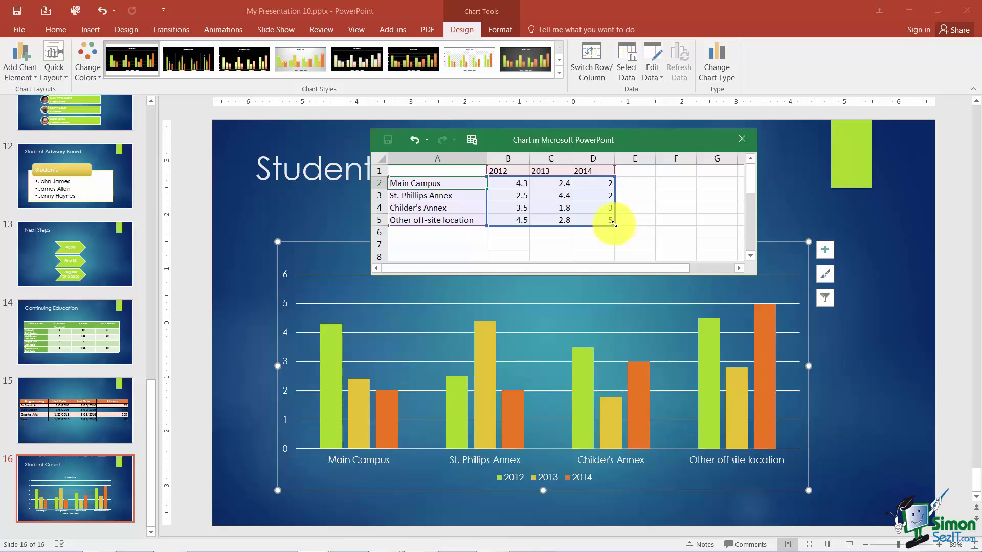
# Extend the chart data range into column E and head it 2015.
pyautogui.moveTo(614, 224); pyautogui.dragTo(644, 226)
pyautogui.click(635, 171)
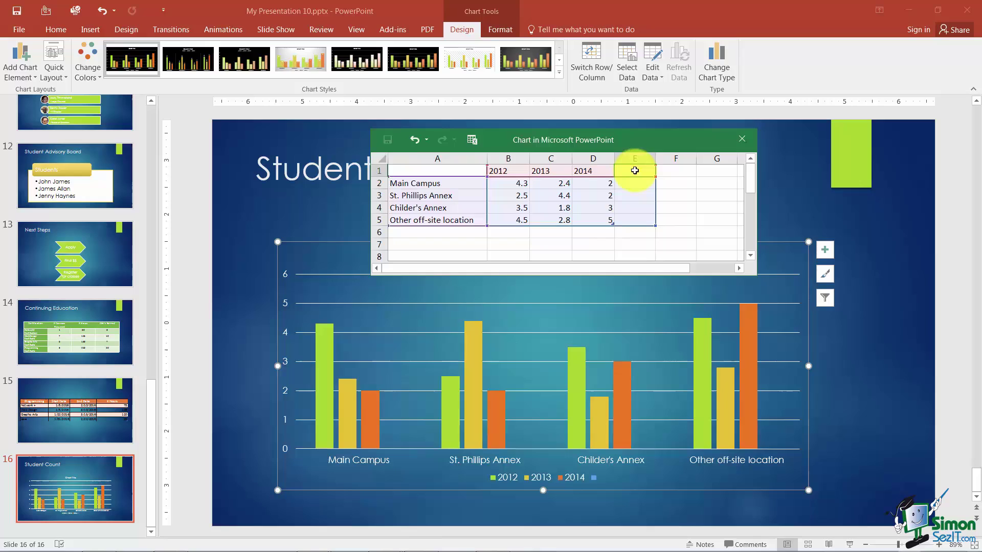
pyautogui.write('201')
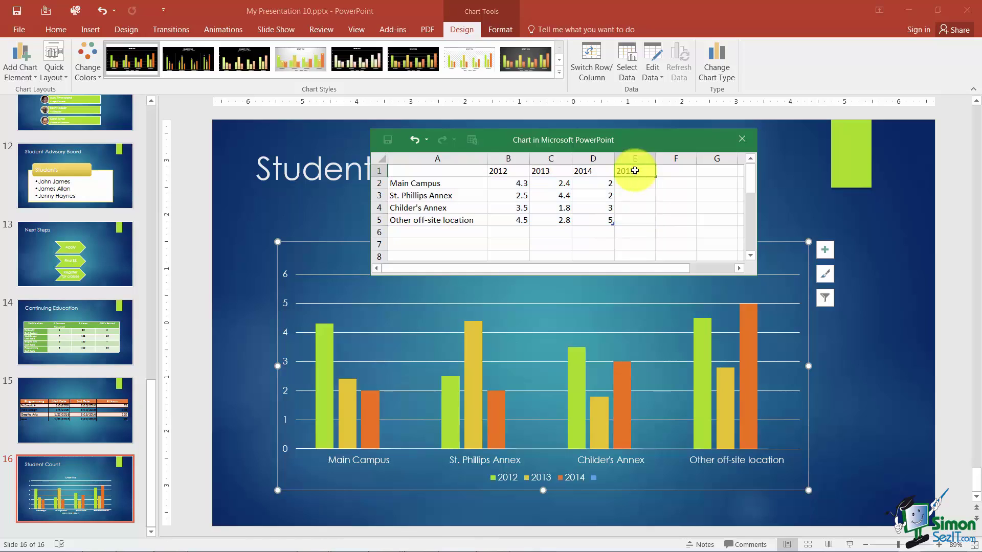
pyautogui.write('5')
pyautogui.press('Tab')
pyautogui.click(631, 184)
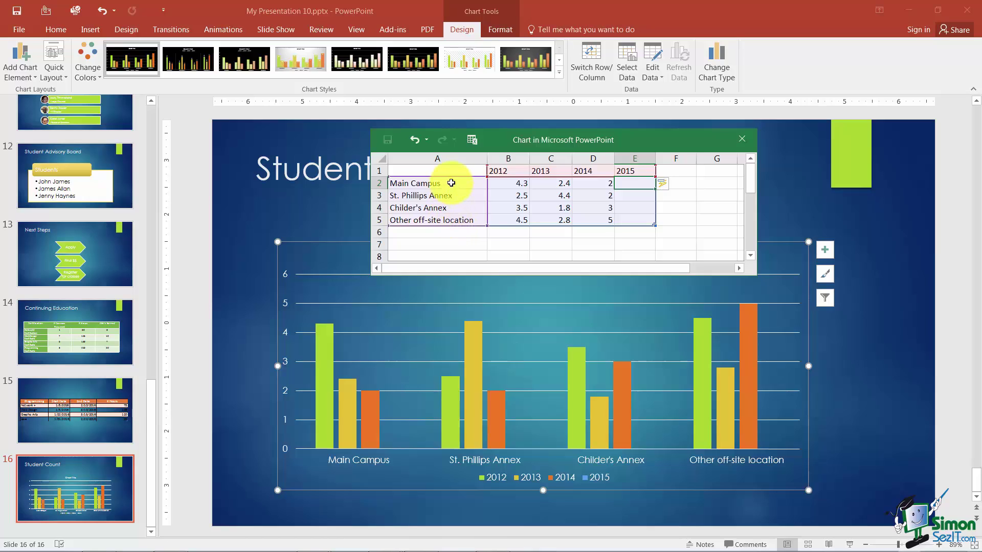
# Enter the 2012 student counts: 1500, 1500, 1000 and 700.
pyautogui.click(508, 184)
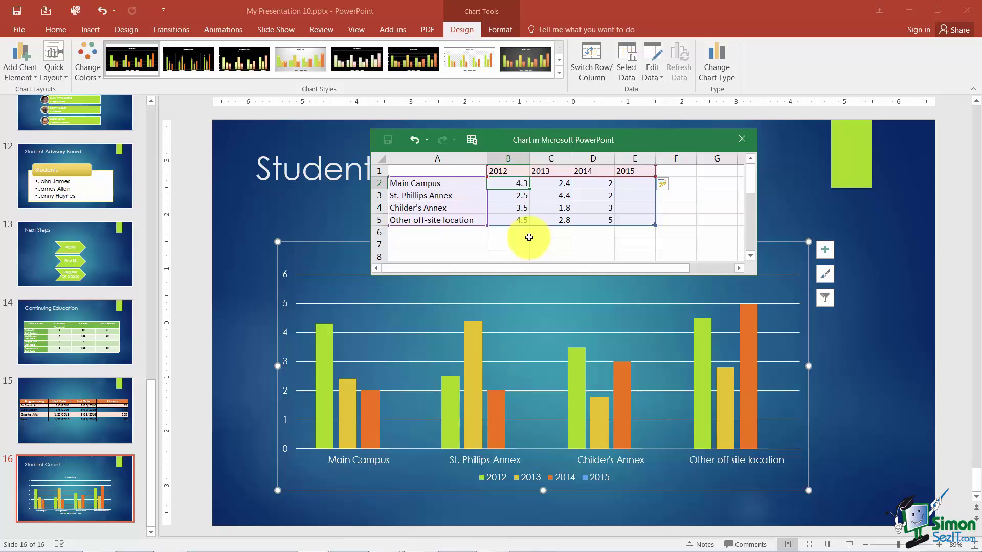
pyautogui.write('15')
pyautogui.press('Return')
pyautogui.write('1500')
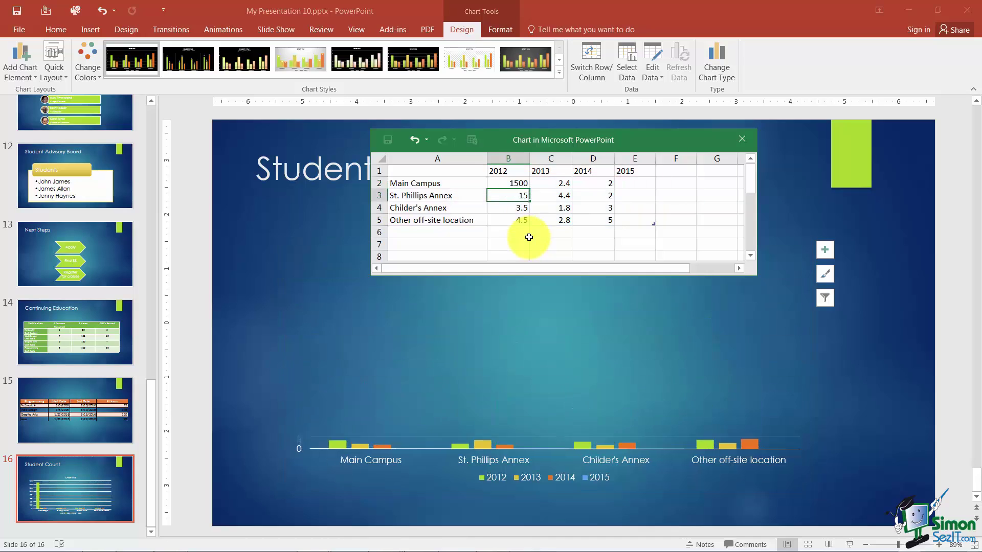
pyautogui.press('Return')
pyautogui.write('1000')
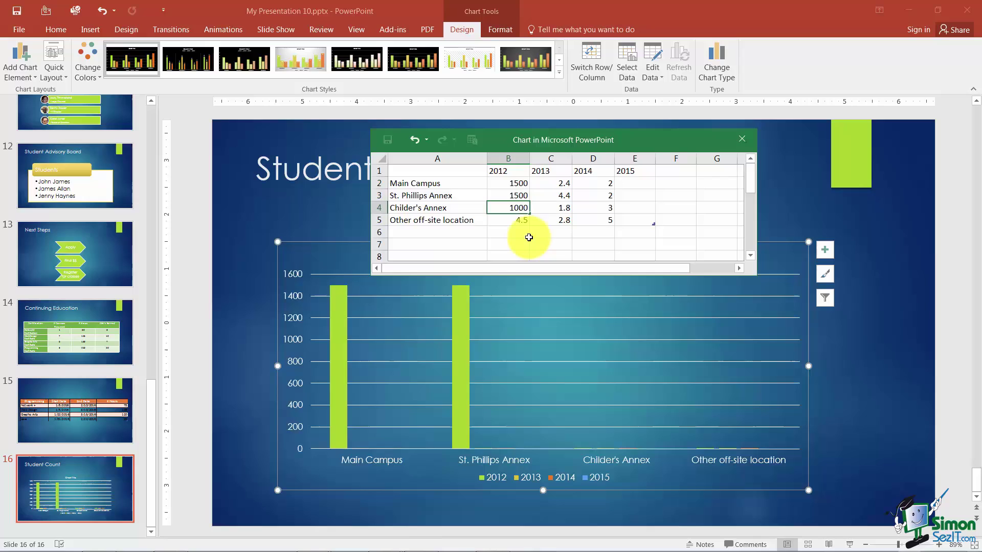
pyautogui.press('Return')
pyautogui.write('700')
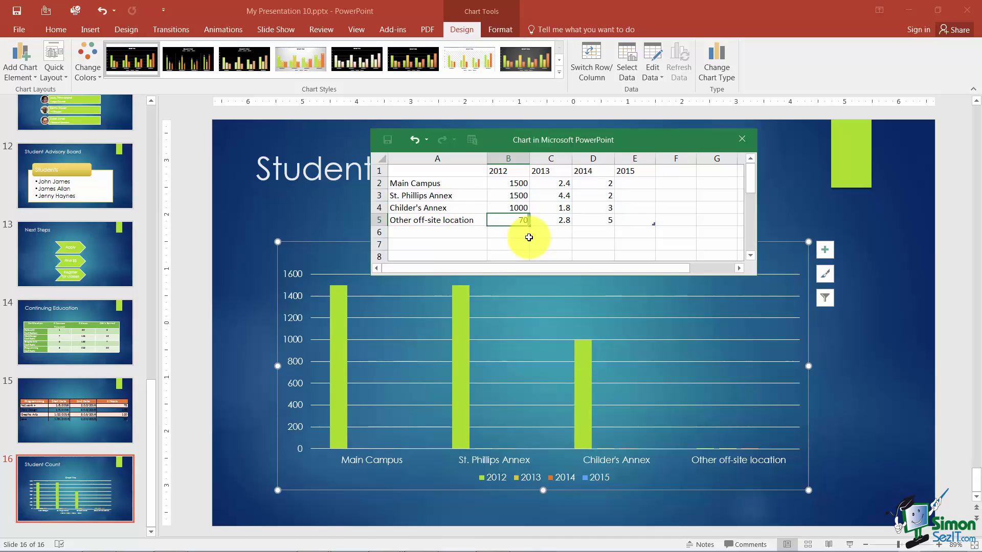
pyautogui.press('Return')
# Enter the 2013 student counts: 1500, 1800, 1300 and 1800.
pyautogui.click(541, 187)
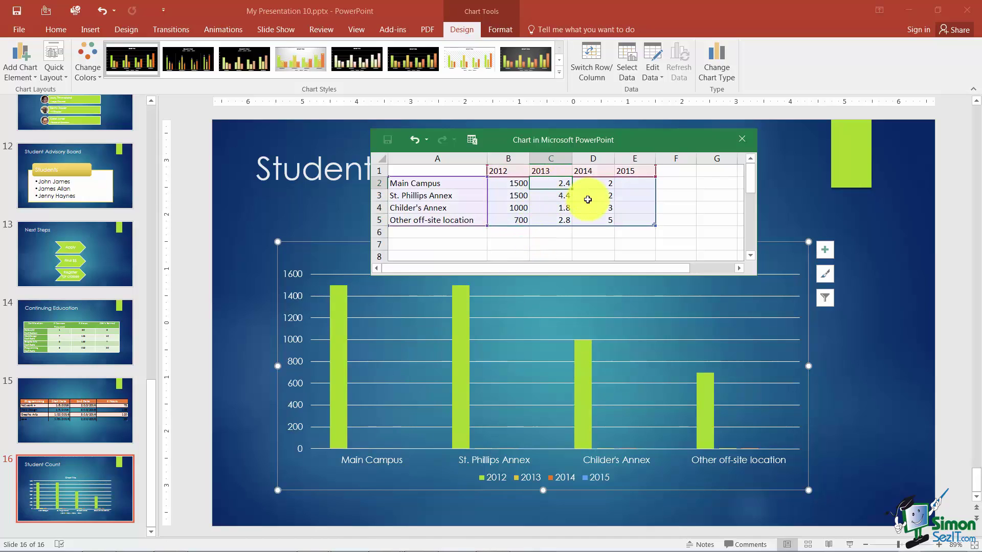
pyautogui.write('1500')
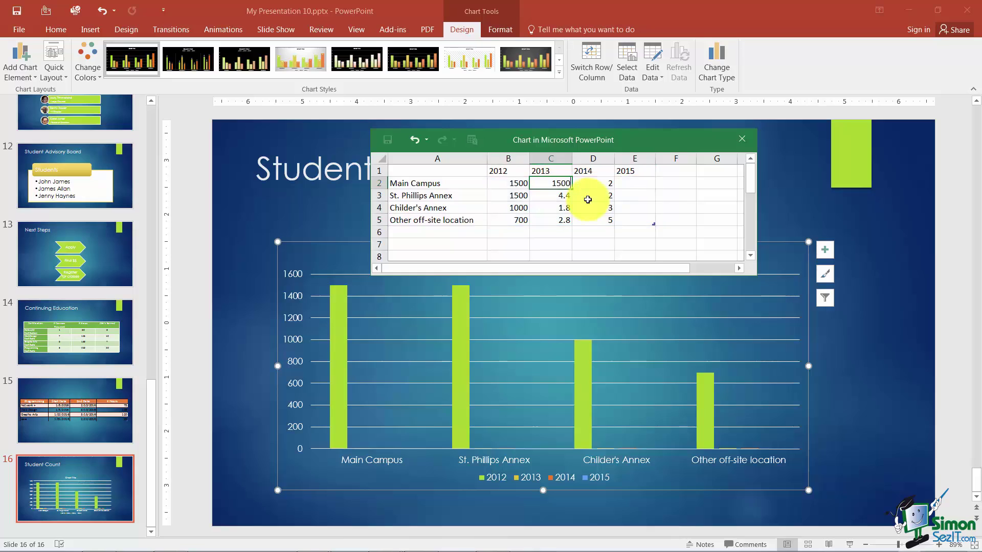
pyautogui.press('Return')
pyautogui.write('1800')
pyautogui.press('Return')
pyautogui.write('1300')
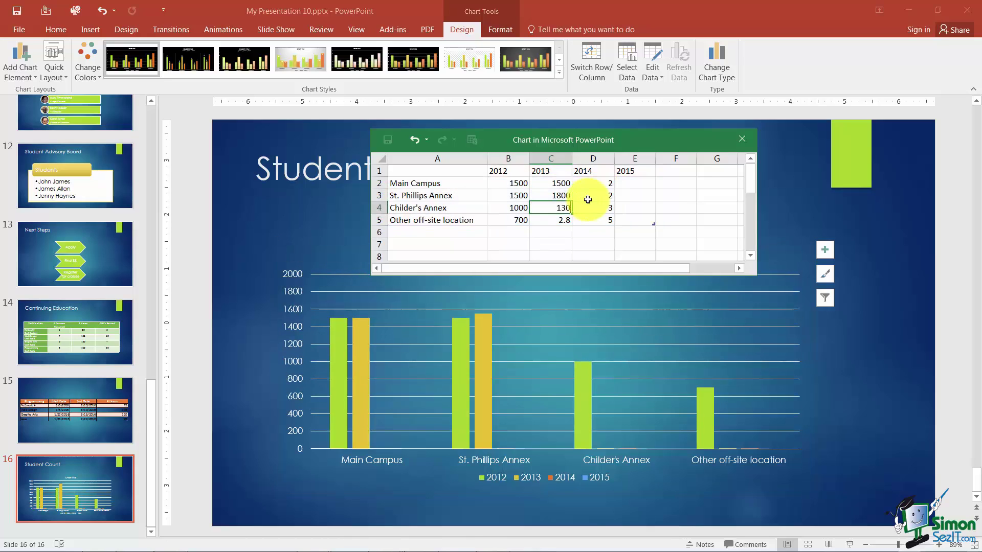
pyautogui.press('Return')
pyautogui.write('1800')
pyautogui.press('Return')
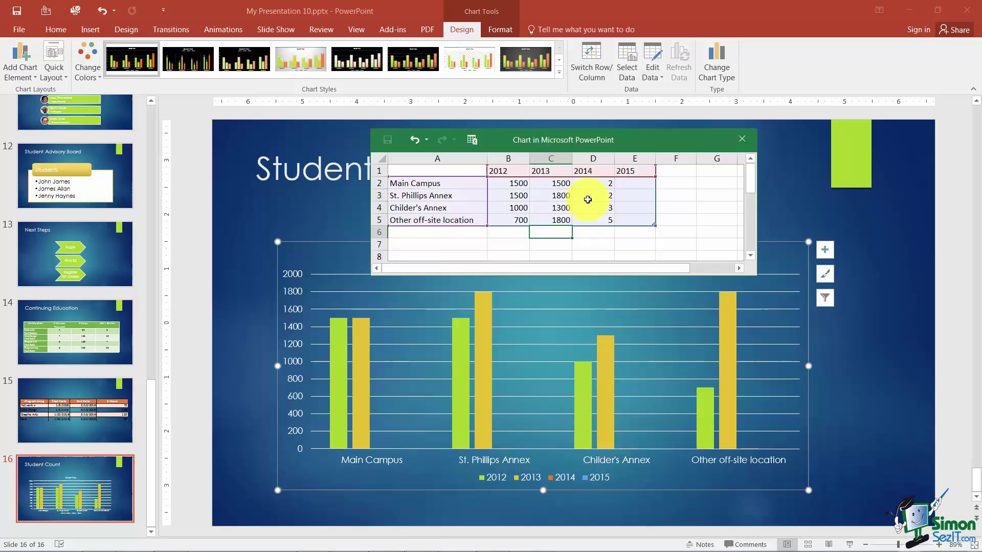
# Enter the 2014 student counts: 3000, 2600, 1800 and 1600.
pyautogui.click(592, 186)
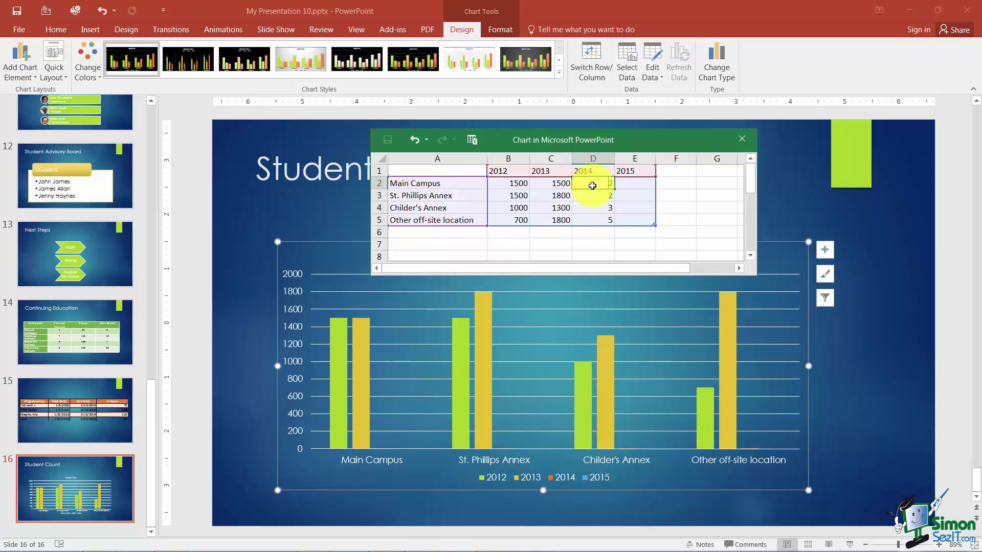
pyautogui.write('3000')
pyautogui.press('Return')
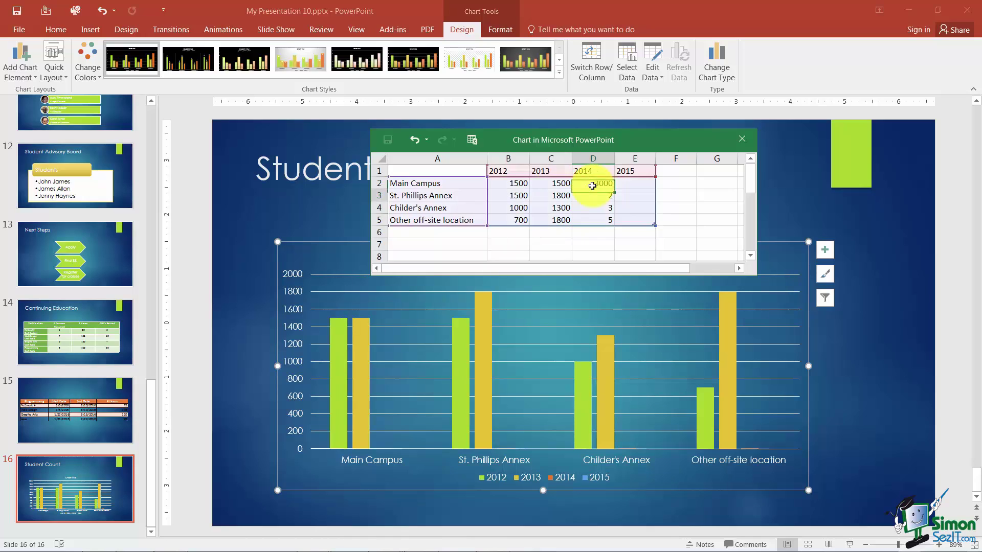
pyautogui.write('2600')
pyautogui.press('Return')
pyautogui.write('1800')
pyautogui.press('Return')
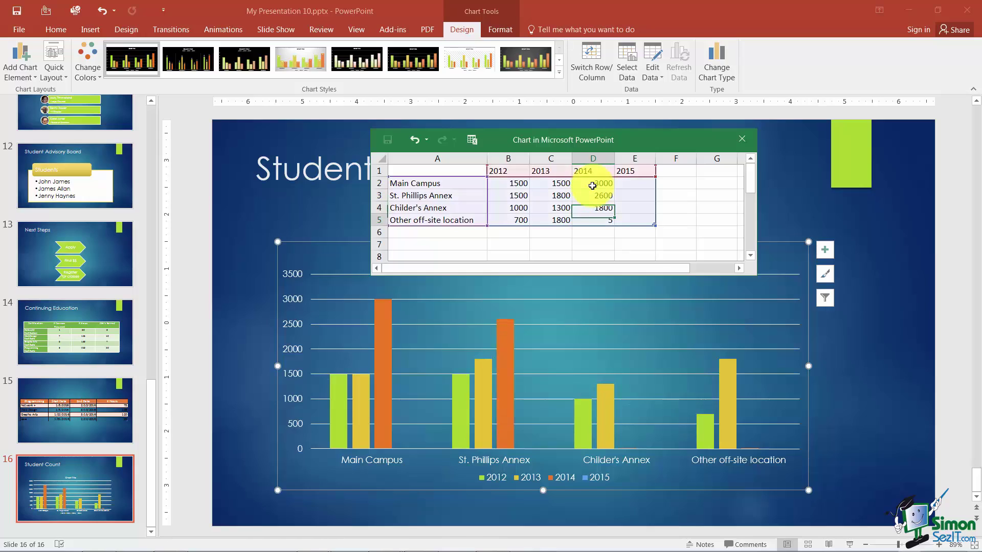
pyautogui.write('1600')
pyautogui.press('Return')
# Enter the 2015 student counts: 4000, 4900, 4400 and 2900.
pyautogui.click(629, 182)
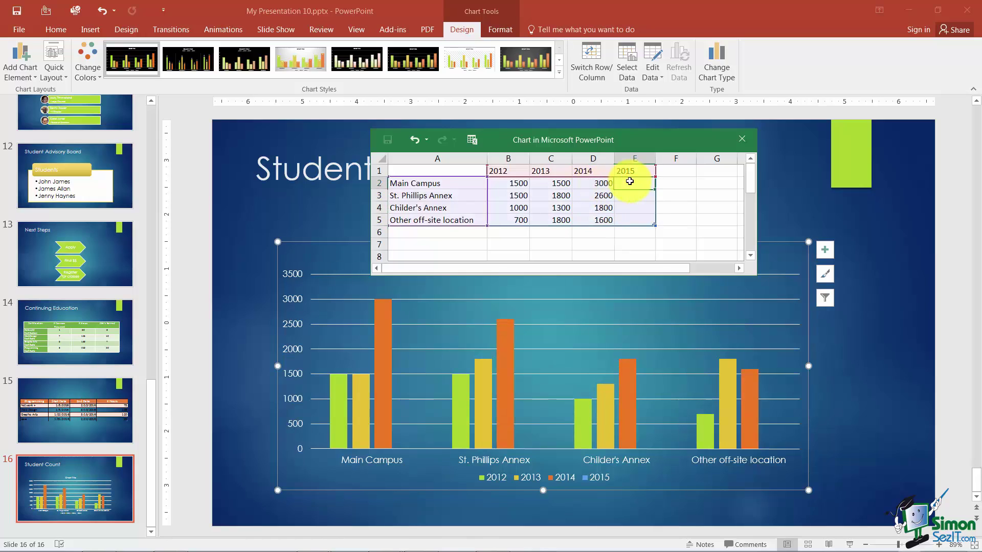
pyautogui.write('4000')
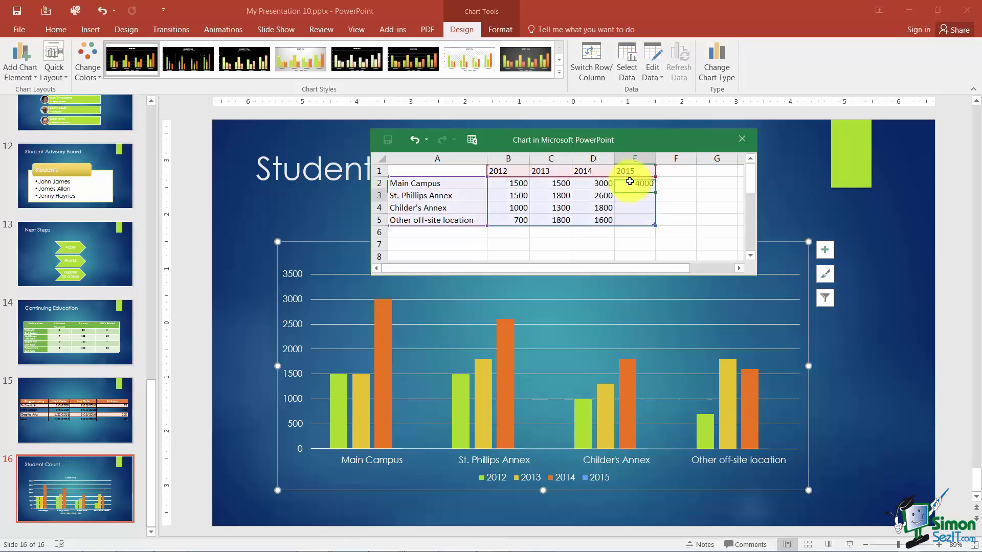
pyautogui.press('Return')
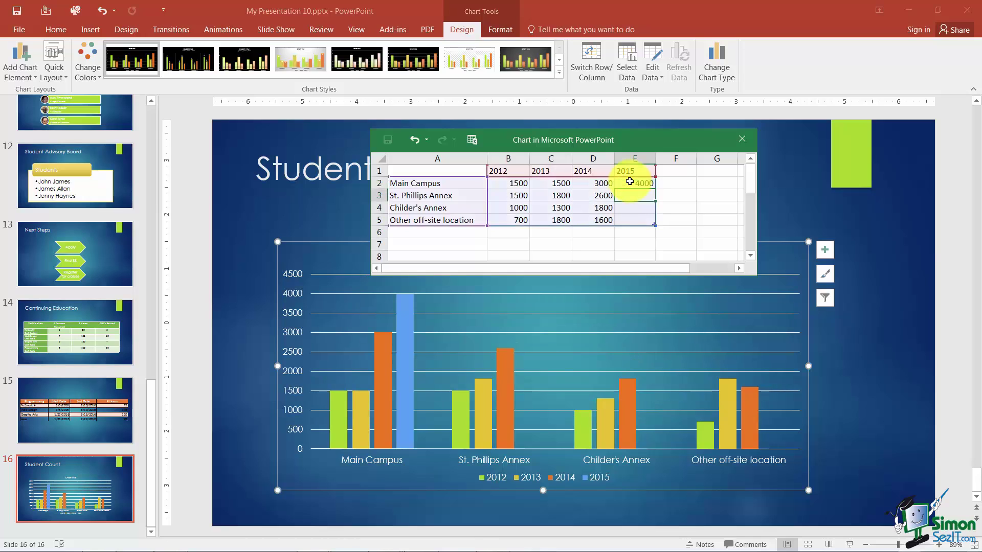
pyautogui.write('4900')
pyautogui.press('Return')
pyautogui.write('4400')
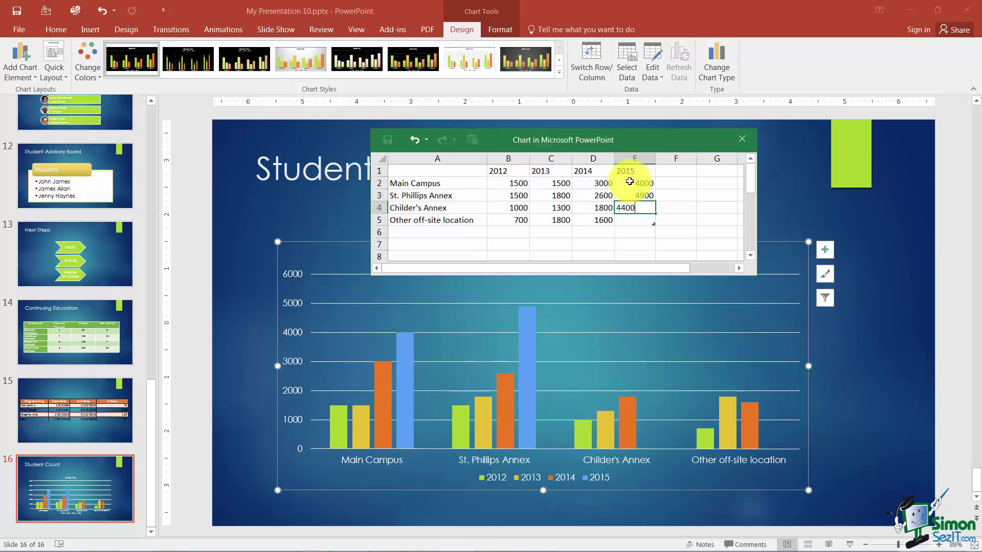
pyautogui.press('Return')
pyautogui.write('2900')
pyautogui.press('Return')
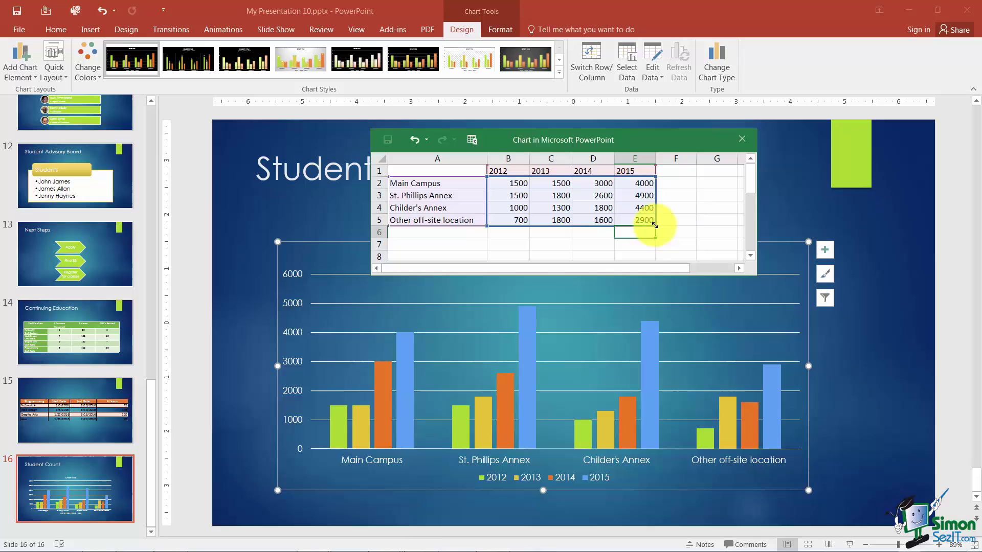
pyautogui.moveTo(655, 225); pyautogui.dragTo(596, 226)
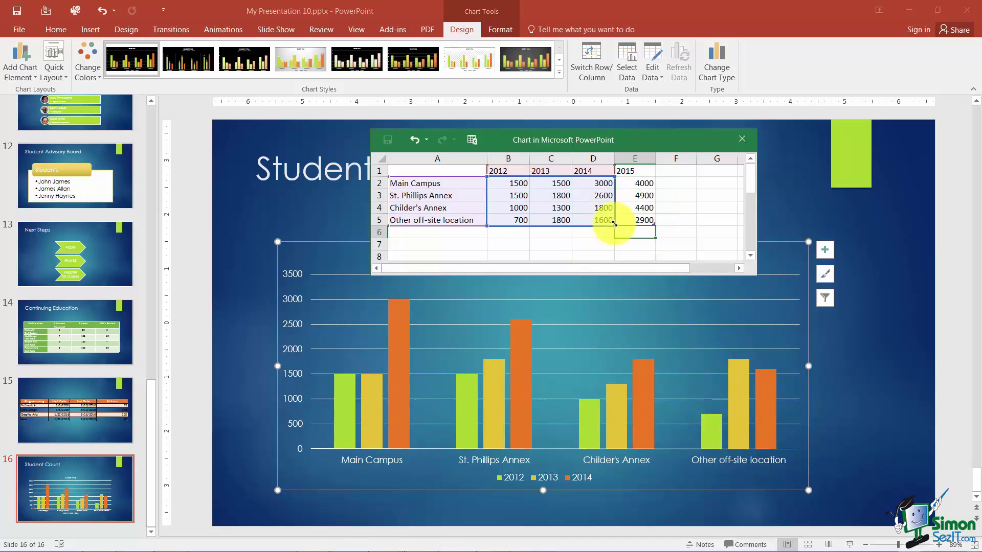
pyautogui.moveTo(614, 223); pyautogui.dragTo(654, 225)
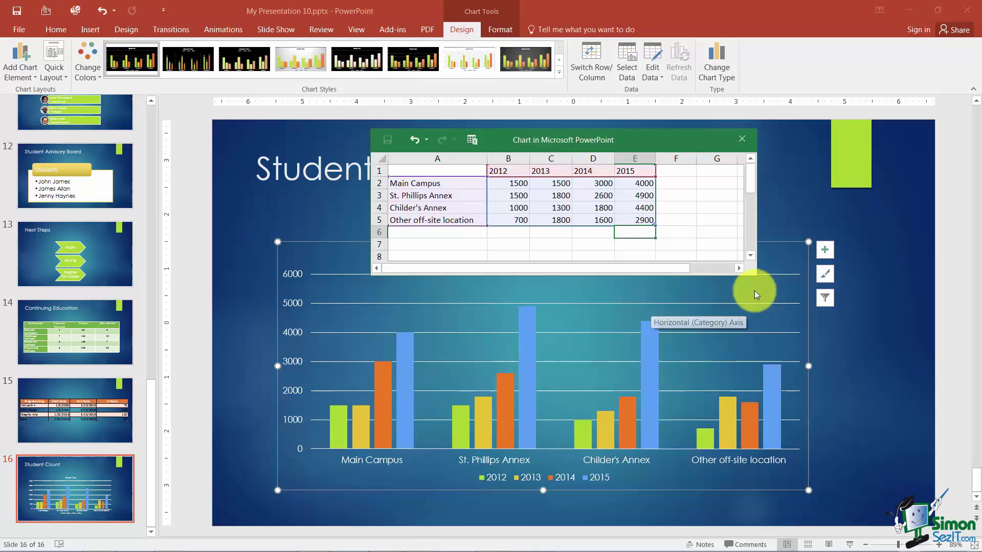
pyautogui.click(802, 203)
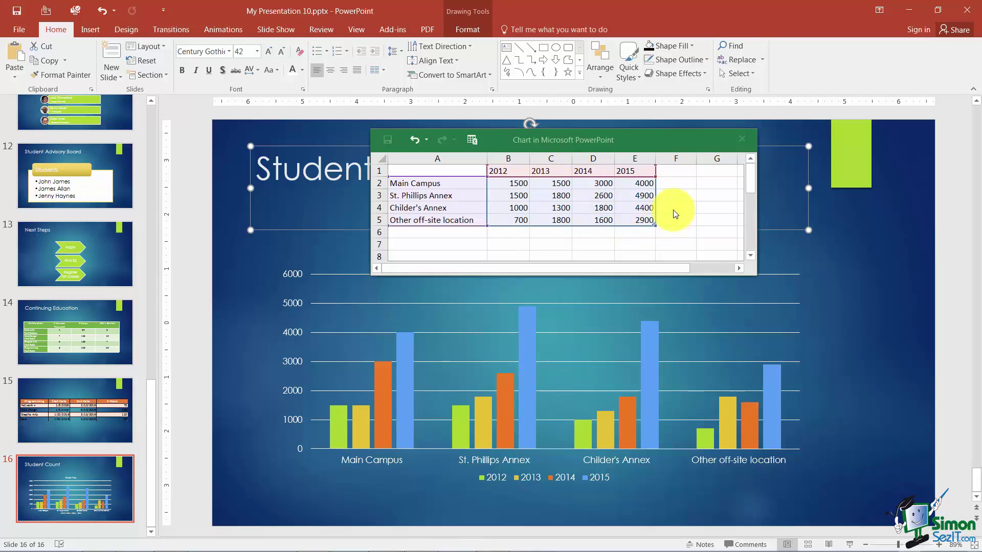
# Close the chart data window and deselect the finished column chart.
pyautogui.click(742, 139)
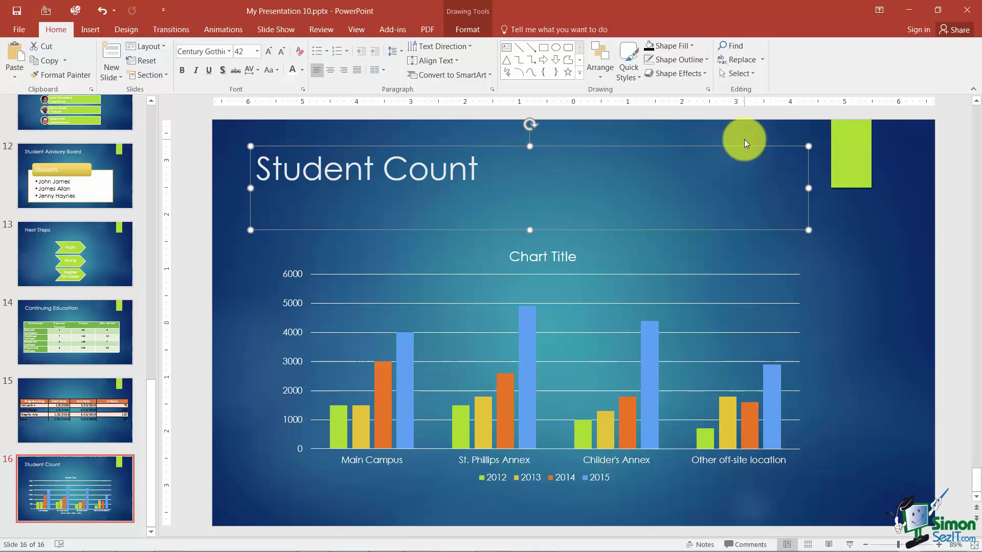
pyautogui.click(614, 258)
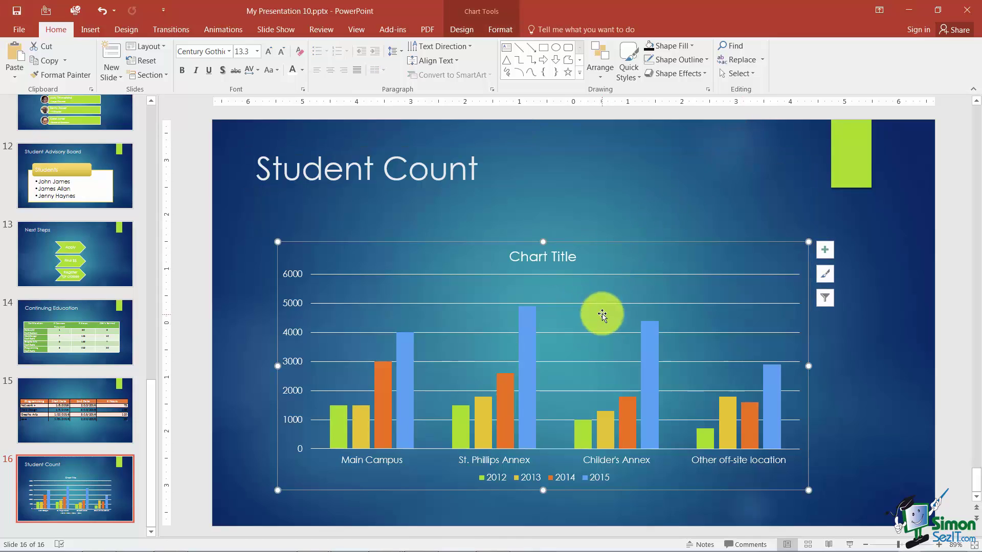
pyautogui.press('Escape')
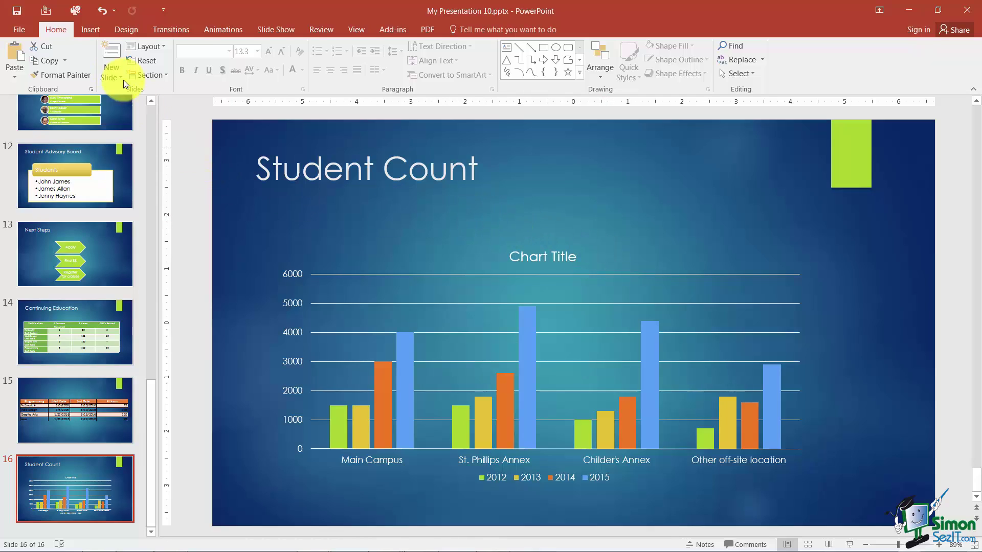
# Reopen the Insert Chart dialog from the Insert tab, then close it without inserting.
pyautogui.click(93, 29)
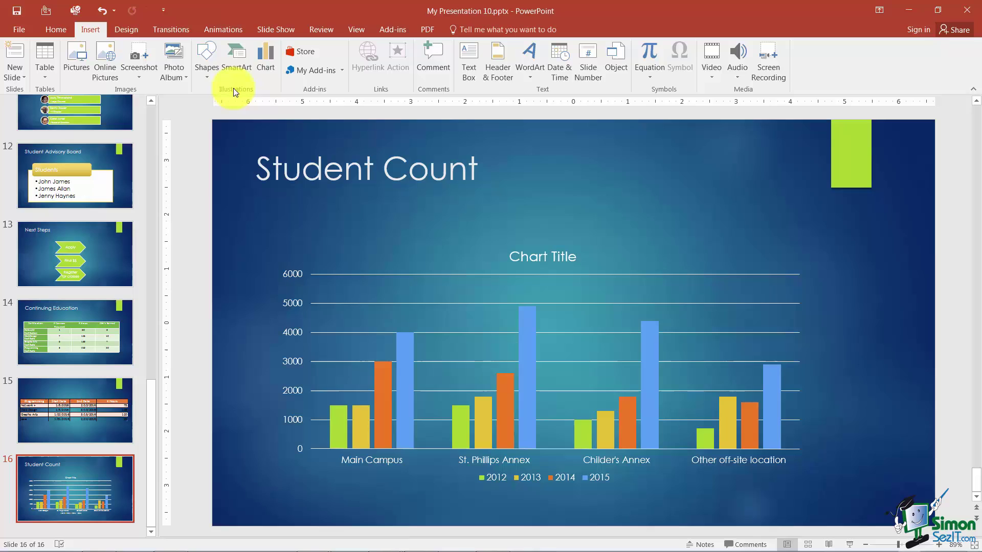
pyautogui.click(263, 63)
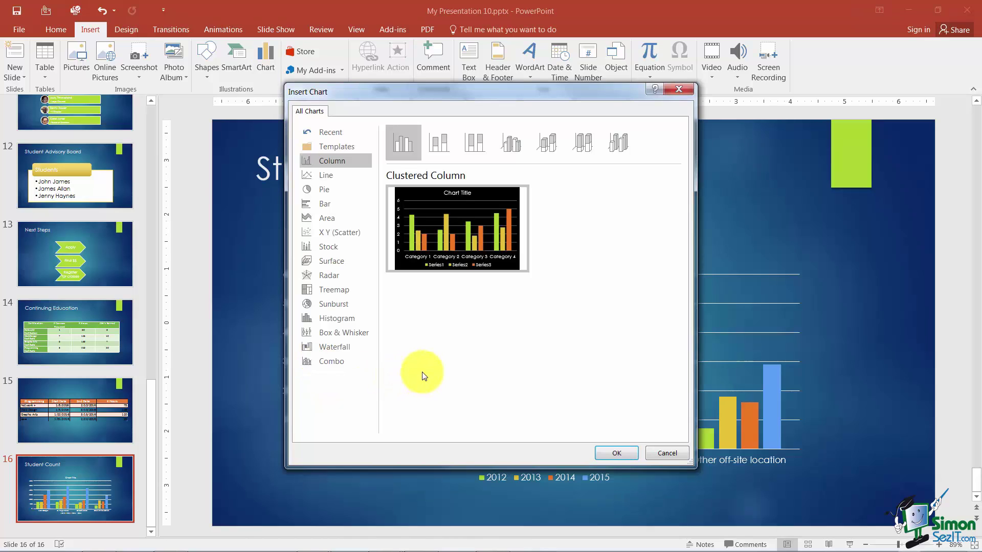
pyautogui.click(674, 92)
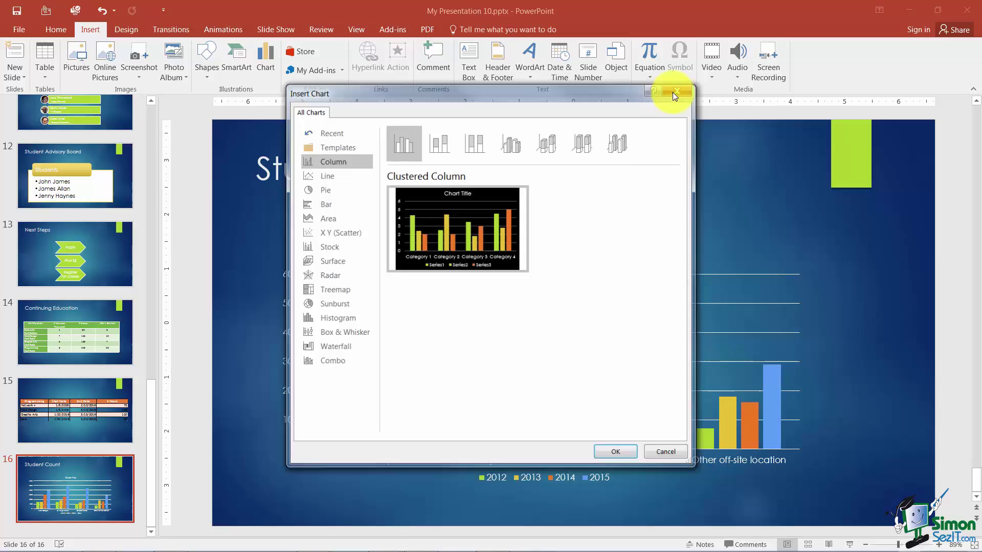